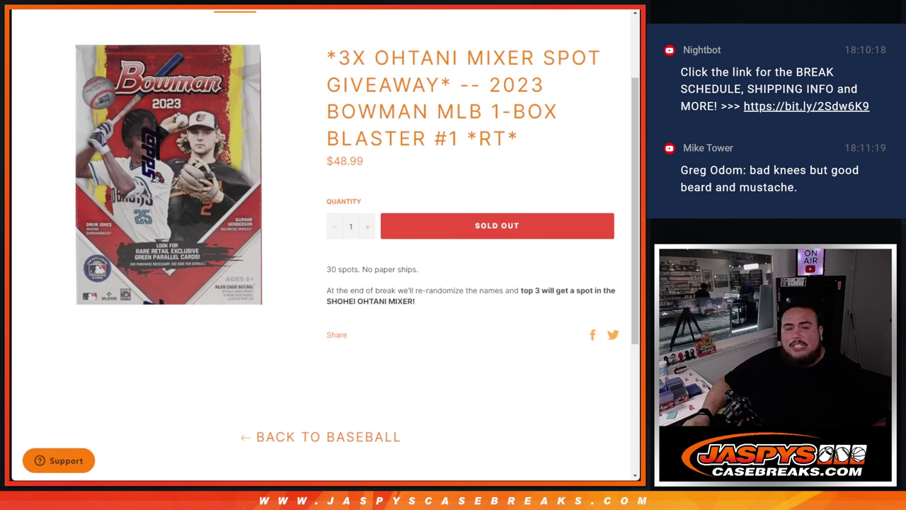
# Step: Highlight the giveaway title, spot count and re-randomize/top-3 rule for viewers
pyautogui.moveTo(327, 58)
pyautogui.mouseDown()
pyautogui.moveTo(602, 59)
pyautogui.moveTo(516, 84)
pyautogui.moveTo(546, 83)
pyautogui.moveTo(589, 138)
pyautogui.mouseUp()
pyautogui.click(577, 151)
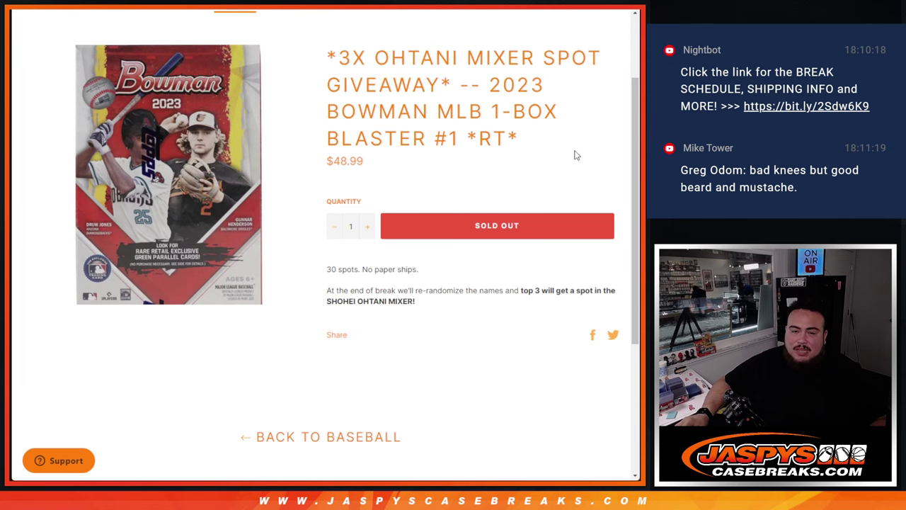
pyautogui.moveTo(363, 266); pyautogui.dragTo(535, 255)
pyautogui.click(339, 298)
pyautogui.moveTo(328, 290)
pyautogui.mouseDown()
pyautogui.moveTo(577, 299)
pyautogui.moveTo(606, 291)
pyautogui.moveTo(606, 301)
pyautogui.mouseUp()
pyautogui.click(487, 302)
# Step: Roll two dice, then randomize the 30-name list and reshuffle it twice
pyautogui.hotkey('ctrl', 'Tab')
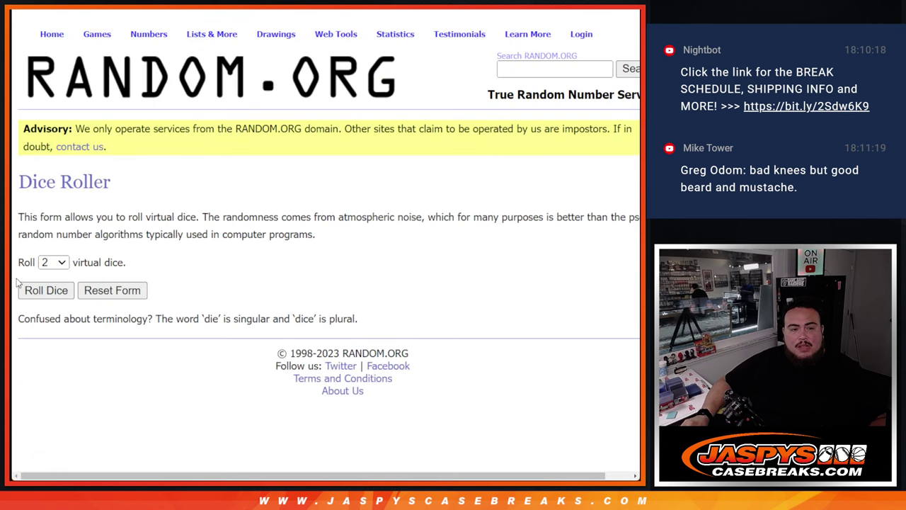
pyautogui.click(48, 291)
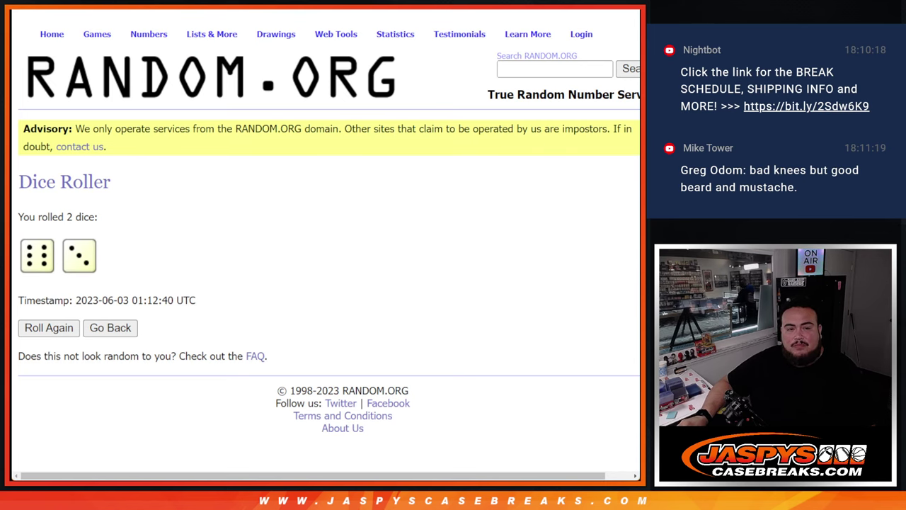
pyautogui.hotkey('ctrl', 'Tab')
pyautogui.scroll(-3, 347, 205)
pyautogui.click(48, 370)
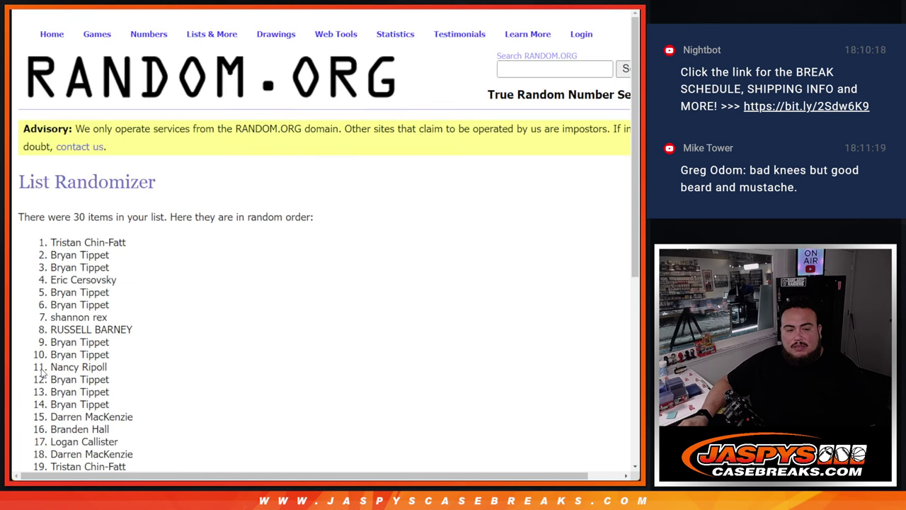
pyautogui.scroll(-5, 42, 372)
pyautogui.click(39, 372)
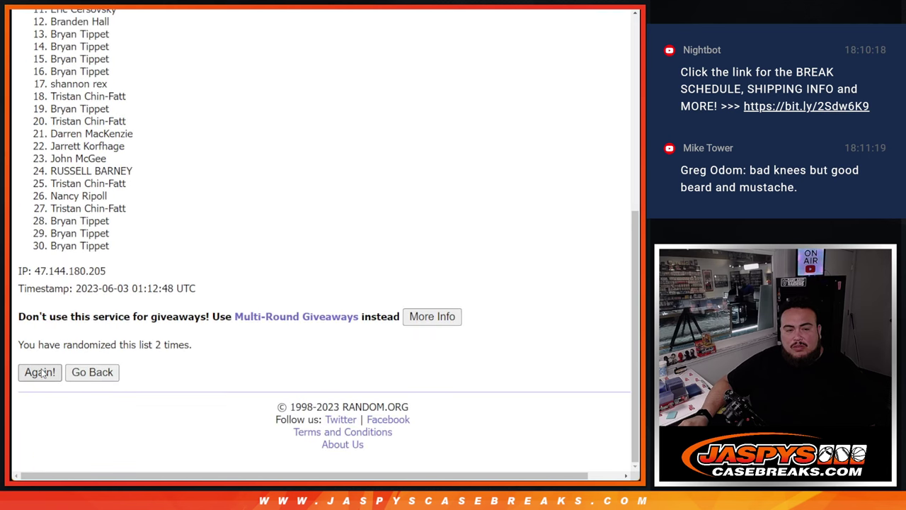
pyautogui.click(39, 371)
# Step: Keep reshuffling the names until the count reads nine, checking it against the dice total
pyautogui.click(41, 373)
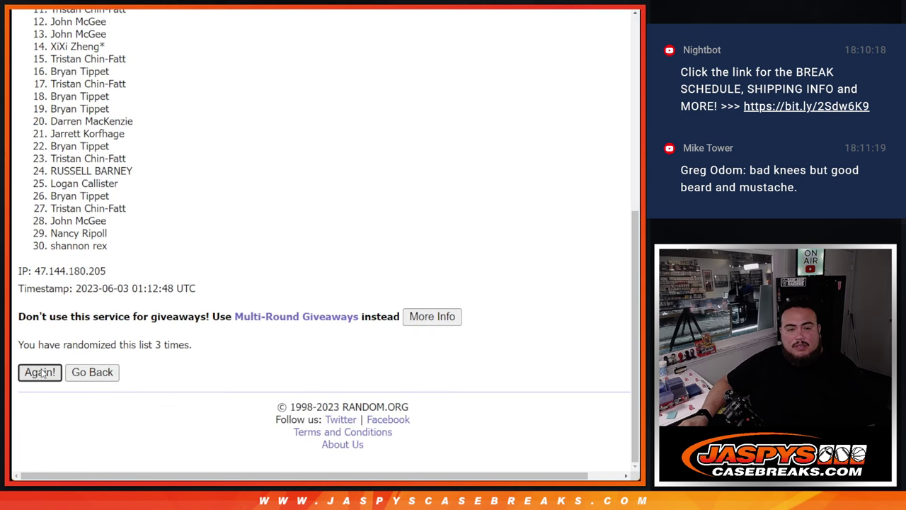
pyautogui.scroll(-5, 40, 375)
pyautogui.click(39, 372)
pyautogui.scroll(-5, 135, 280)
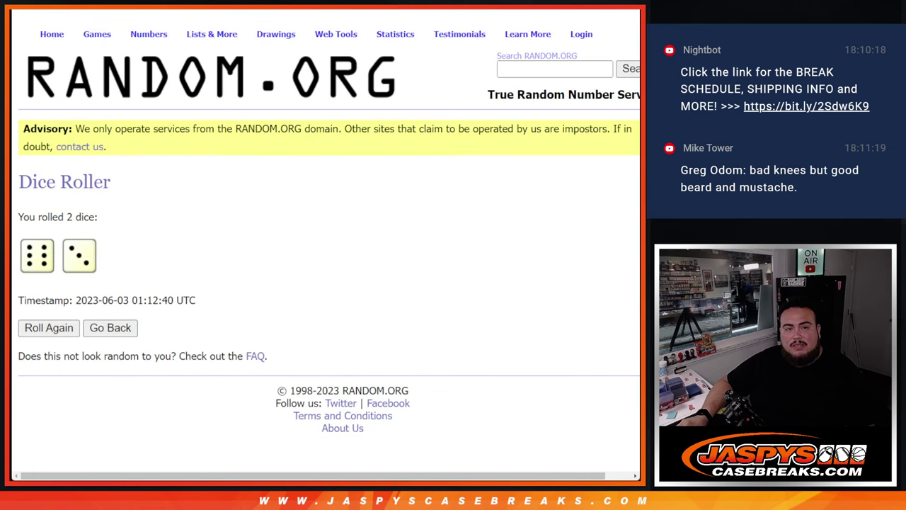
pyautogui.click(40, 372)
pyautogui.scroll(-5, 46, 376)
pyautogui.click(39, 372)
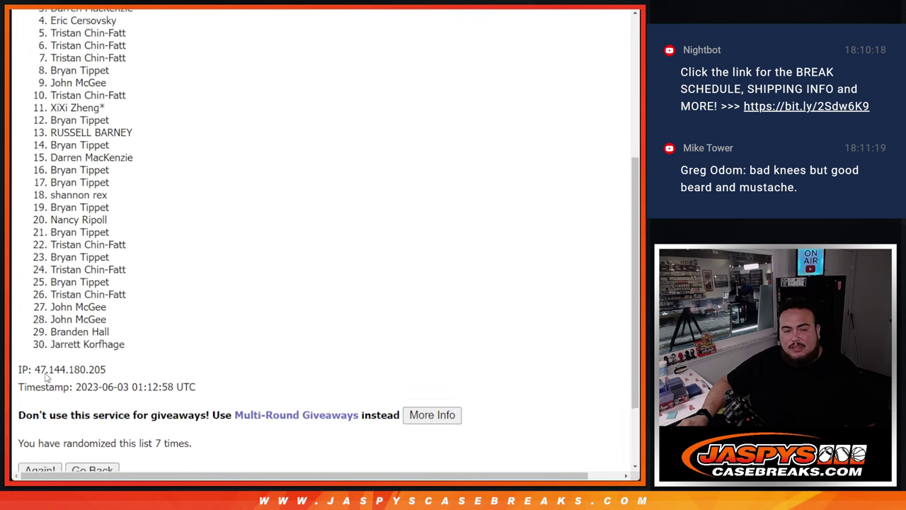
pyautogui.click(39, 372)
pyautogui.click(47, 377)
pyautogui.scroll(-5, 160, 366)
pyautogui.moveTo(158, 342); pyautogui.dragTo(247, 326)
pyautogui.hotkey('alt', 'Left')
pyautogui.hotkey('alt', 'Right')
# Step: Copy the final shuffled name list and paste it into column A of the spreadsheet
pyautogui.scroll(5, 71, 223)
pyautogui.scroll(-4, 172, 238)
pyautogui.moveTo(49, 208)
pyautogui.mouseDown()
pyautogui.moveTo(172, 239)
pyautogui.moveTo(145, 300)
pyautogui.mouseUp()
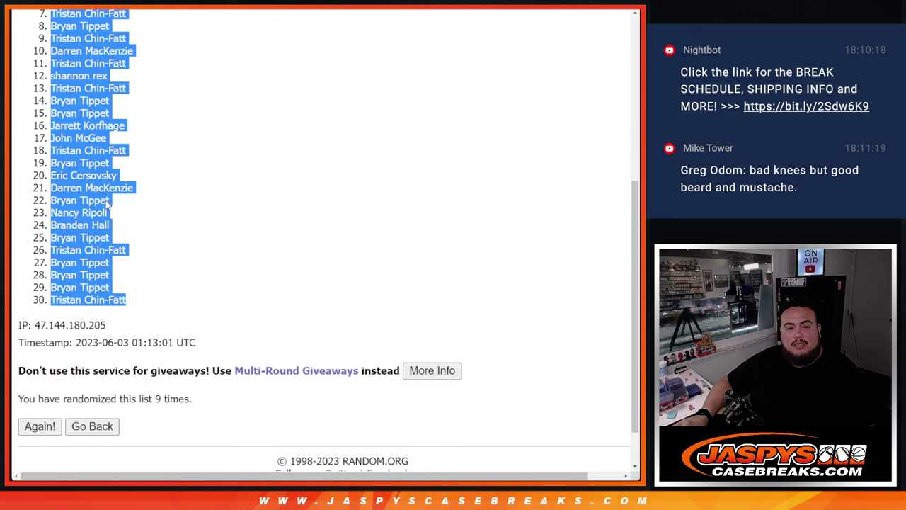
pyautogui.hotkey('ctrl', 'c')
pyautogui.hotkey('alt', 'Tab')
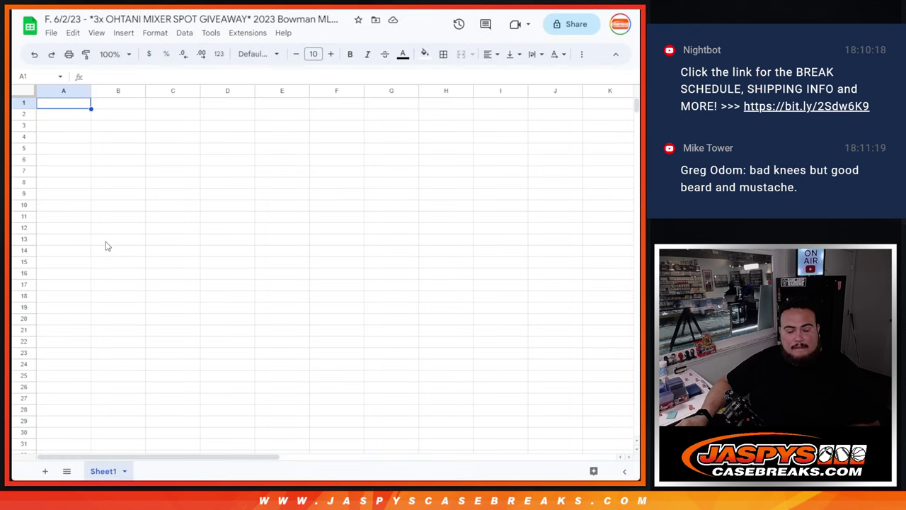
pyautogui.hotkey('ctrl', 'v')
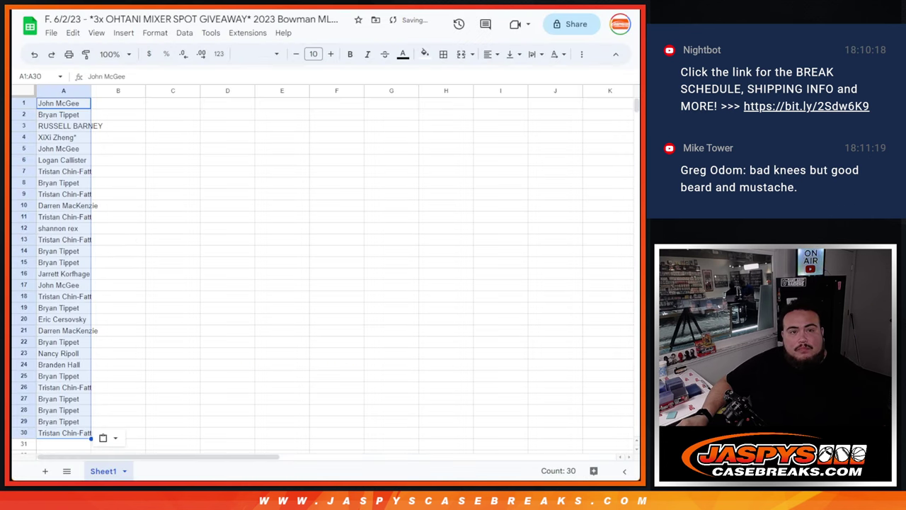
pyautogui.hotkey('alt', 'Tab')
pyautogui.hotkey('ctrl', 'Tab')
pyautogui.hotkey('ctrl', 'Tab')
# Step: Randomize the 30 MLB teams and reshuffle them up to six randomizations
pyautogui.scroll(-3, 163, 234)
pyautogui.click(51, 371)
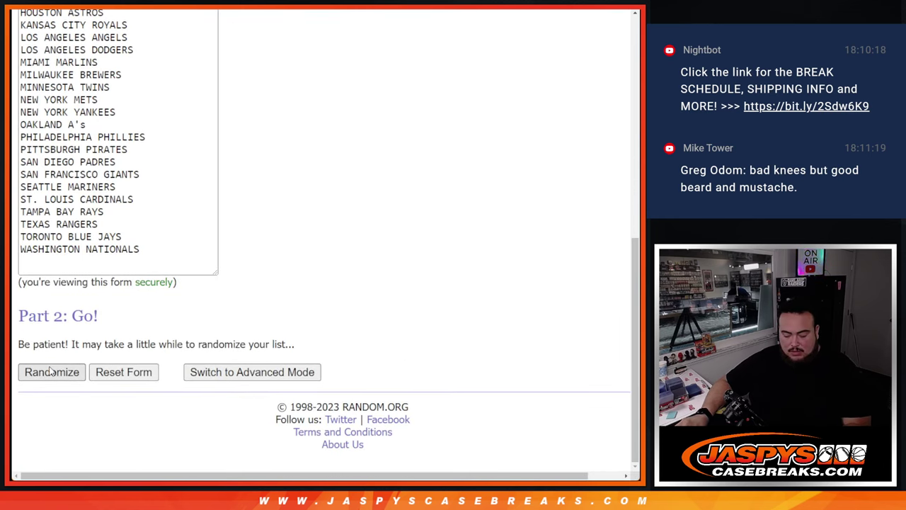
pyautogui.scroll(-10, 51, 372)
pyautogui.click(51, 372)
pyautogui.scroll(-10, 51, 371)
pyautogui.click(51, 372)
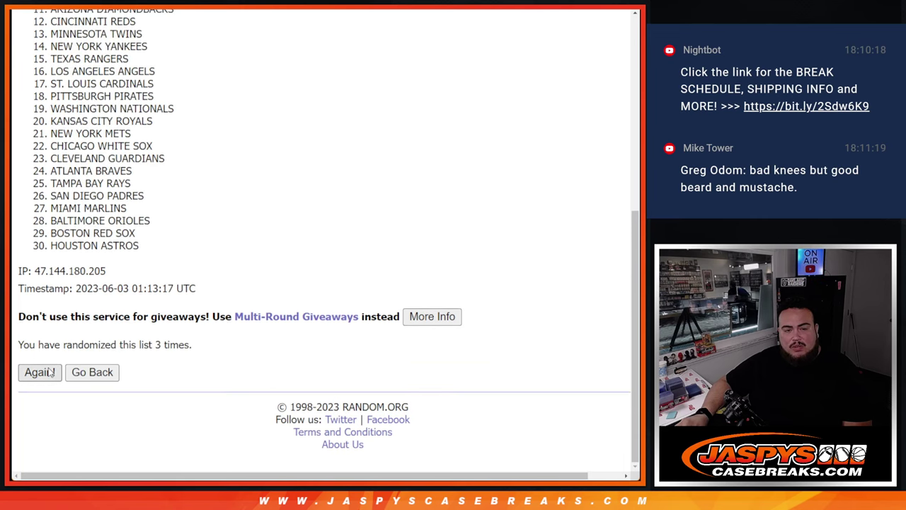
pyautogui.click(51, 372)
pyautogui.click(51, 372)
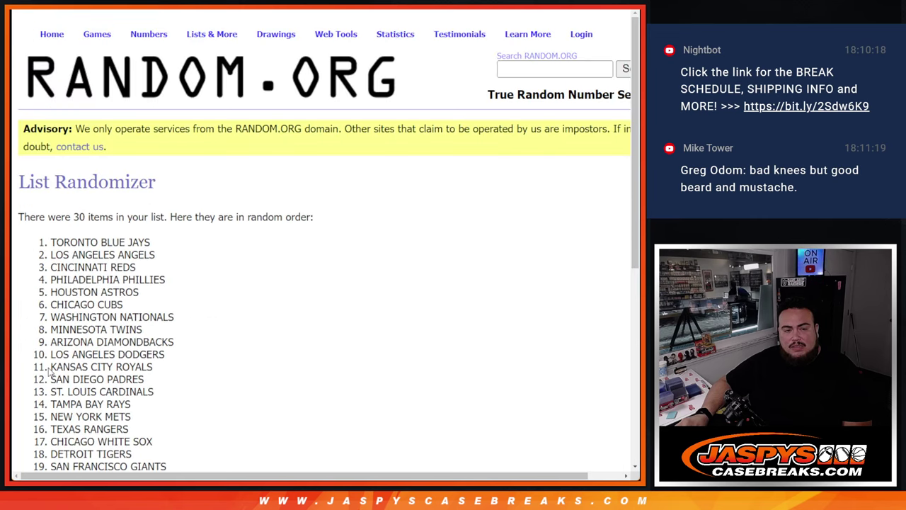
pyautogui.scroll(-10, 51, 372)
pyautogui.click(51, 372)
# Step: Reshuffle the teams to nine times, highlight the count, and select the final order
pyautogui.scroll(-10, 51, 371)
pyautogui.click(51, 372)
pyautogui.scroll(-10, 51, 372)
pyautogui.click(51, 372)
pyautogui.scroll(-10, 51, 372)
pyautogui.click(40, 371)
pyautogui.scroll(-10, 177, 368)
pyautogui.moveTo(155, 344); pyautogui.dragTo(219, 347)
pyautogui.scroll(5, 219, 346)
pyautogui.moveTo(40, 243)
pyautogui.mouseDown()
pyautogui.moveTo(77, 240)
pyautogui.moveTo(160, 290)
pyautogui.moveTo(162, 333)
pyautogui.mouseUp()
pyautogui.scroll(-4, 160, 290)
# Step: Paste the team order into column B, set all text to size 14, and fit columns A and B
pyautogui.click(298, 11)
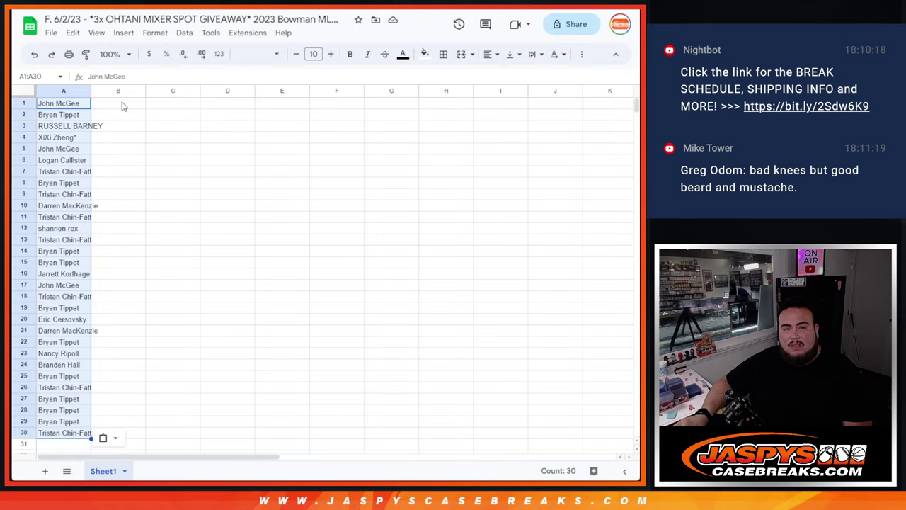
pyautogui.click(122, 105)
pyautogui.hotkey('ctrl', 'v')
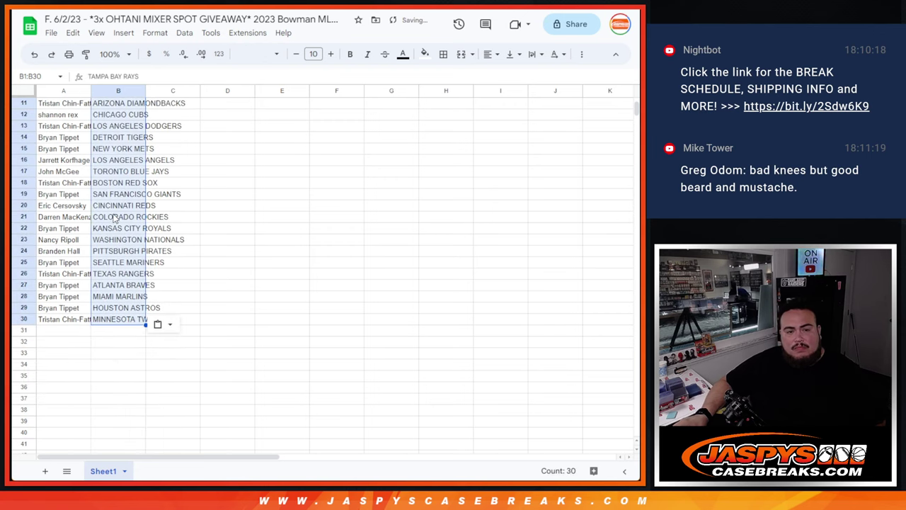
pyautogui.hotkey('ctrl', 'a')
pyautogui.click(313, 54)
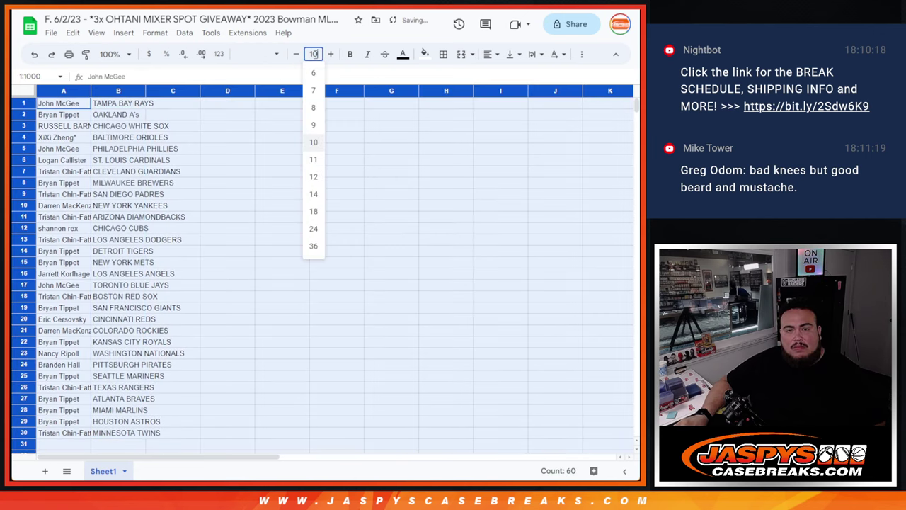
pyautogui.click(315, 195)
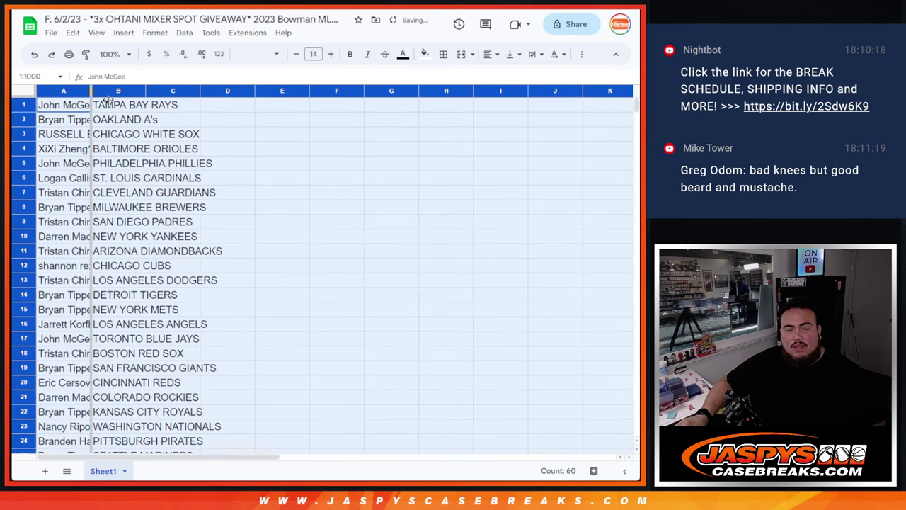
pyautogui.doubleClick(91, 90)
# Step: Sort the sheet A to Z by the team column
pyautogui.scroll(-3, 221, 265)
pyautogui.scroll(3, 222, 265)
pyautogui.click(233, 169)
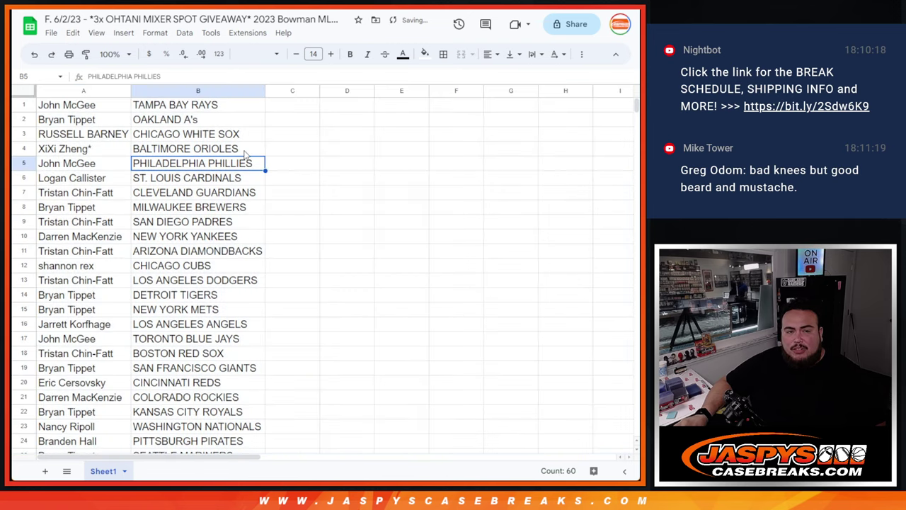
pyautogui.click(259, 92)
pyautogui.click(340, 326)
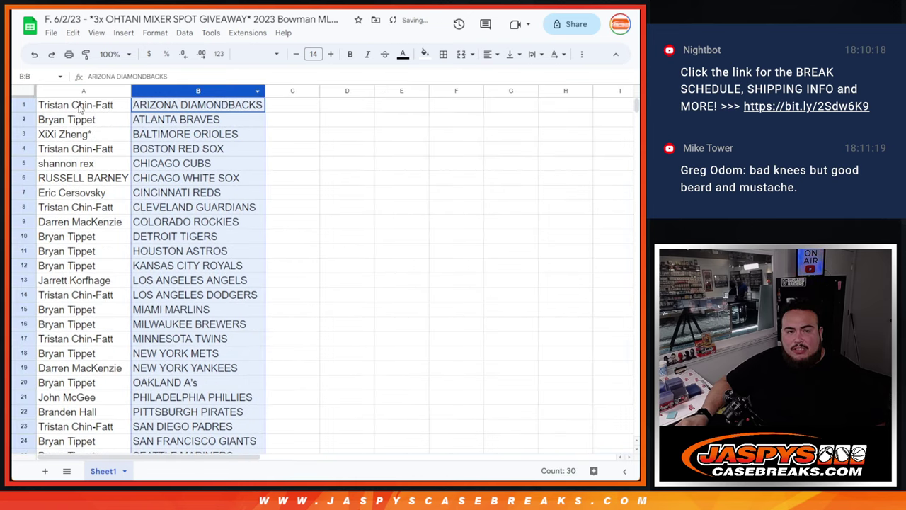
# Step: Add borders to every cell of the 30-row table and centre its text
pyautogui.moveTo(81, 107)
pyautogui.mouseDown()
pyautogui.moveTo(206, 152)
pyautogui.moveTo(196, 387)
pyautogui.mouseUp()
pyautogui.click(443, 54)
pyautogui.click(452, 77)
pyautogui.click(488, 54)
pyautogui.click(506, 74)
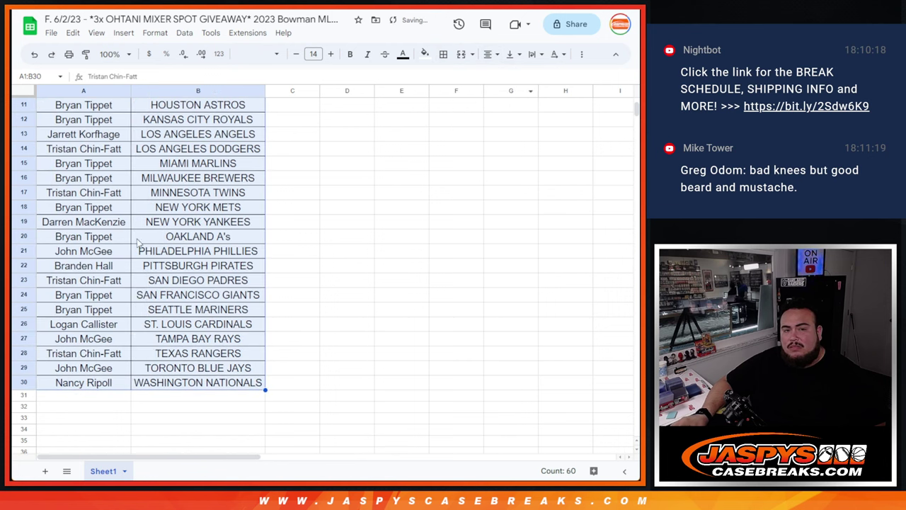
# Step: Print the team table in portrait with the workbook title as the page header
pyautogui.scroll(3, 113, 158)
pyautogui.click(69, 54)
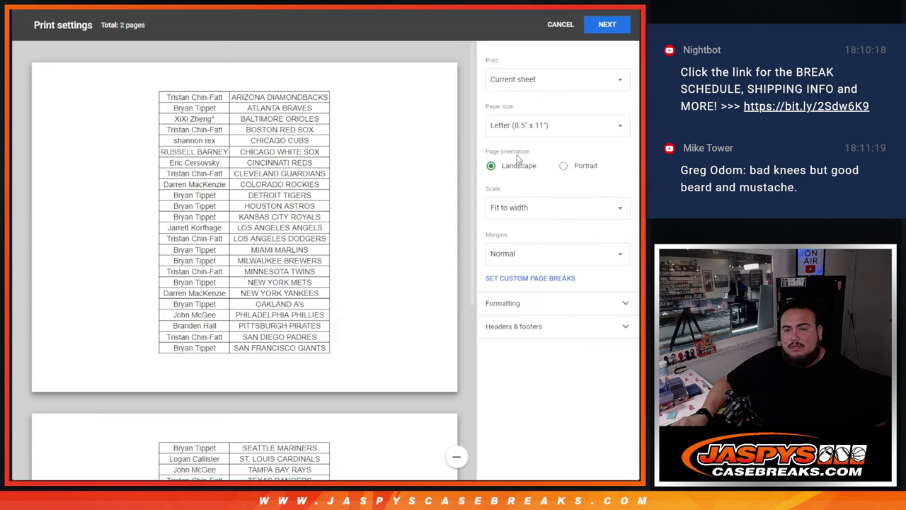
pyautogui.click(564, 166)
pyautogui.click(530, 330)
pyautogui.click(528, 369)
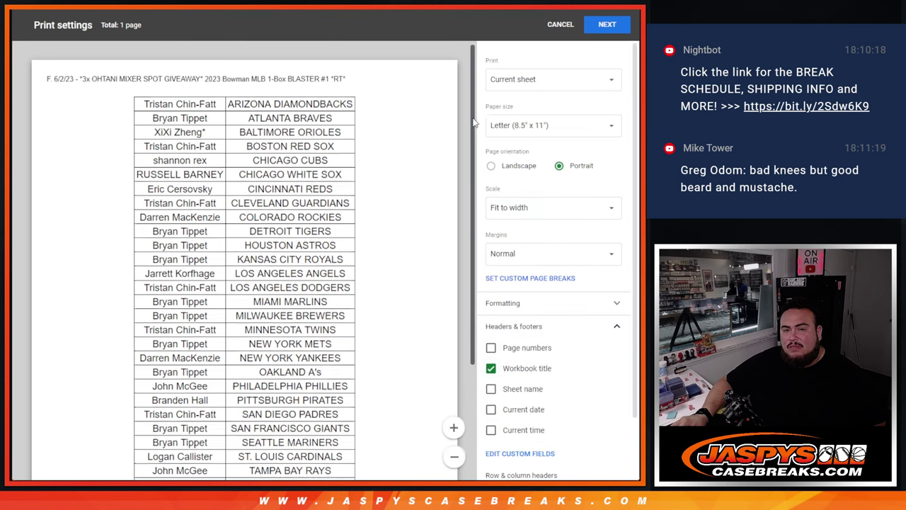
pyautogui.scroll(-2, 477, 150)
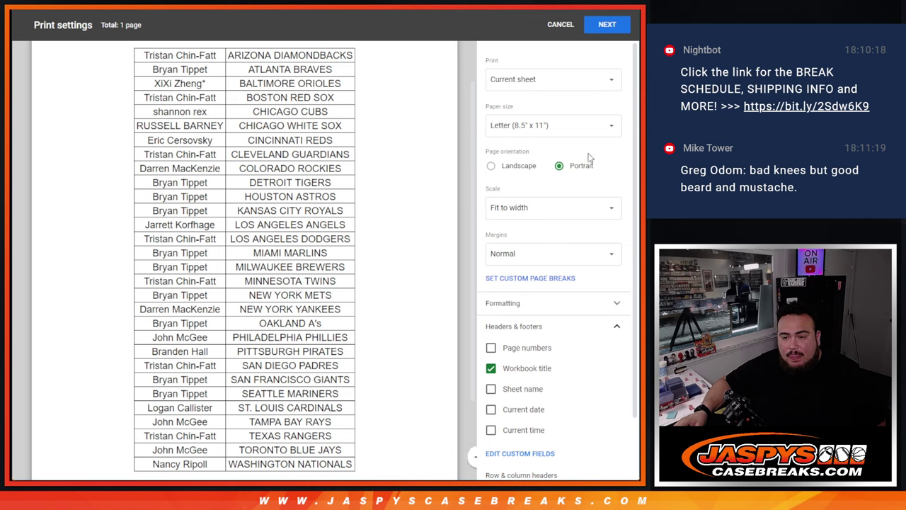
pyautogui.click(595, 28)
pyautogui.click(528, 332)
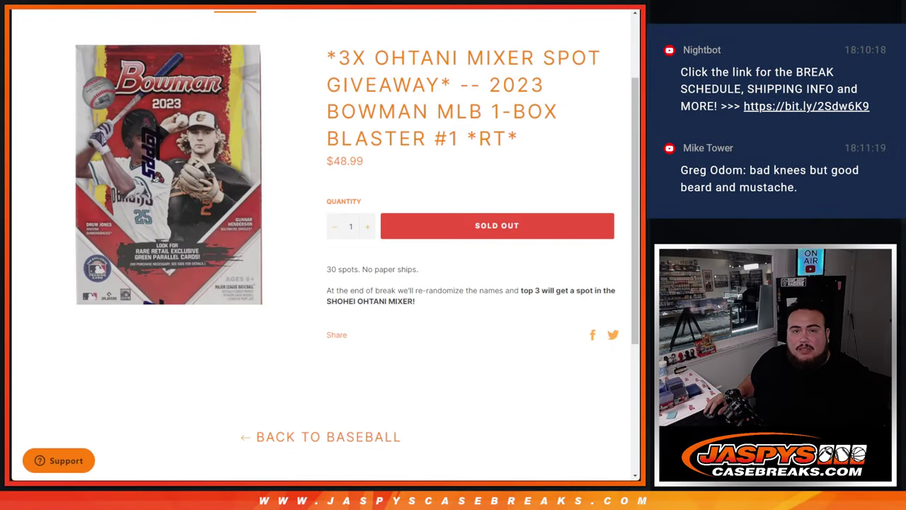
# Step: Roll a new pair of dice on the Dice Roller, getting a 4 and a 5
pyautogui.hotkey('ctrl', 'Tab')
pyautogui.click(36, 296)
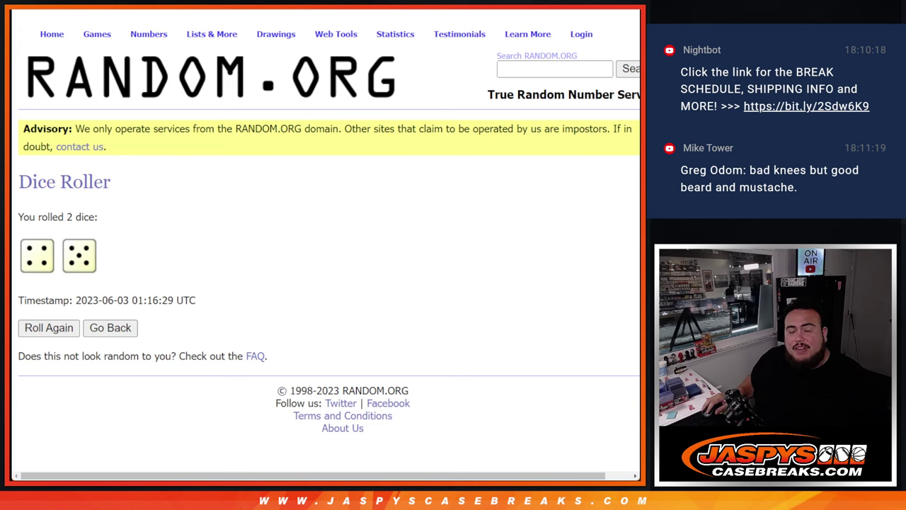
# Step: Randomize the 30 giveaway names and reshuffle them up to six randomizations
pyautogui.hotkey('ctrl', 'Tab')
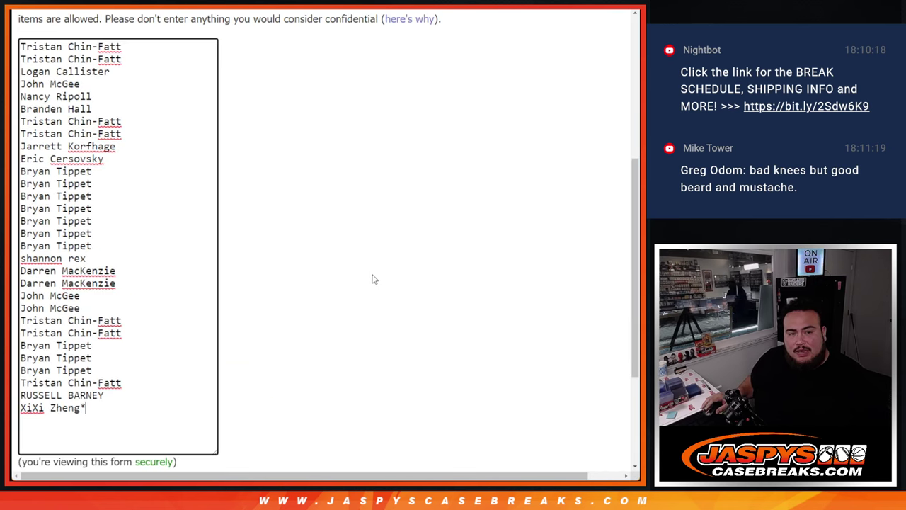
pyautogui.scroll(-3, 370, 279)
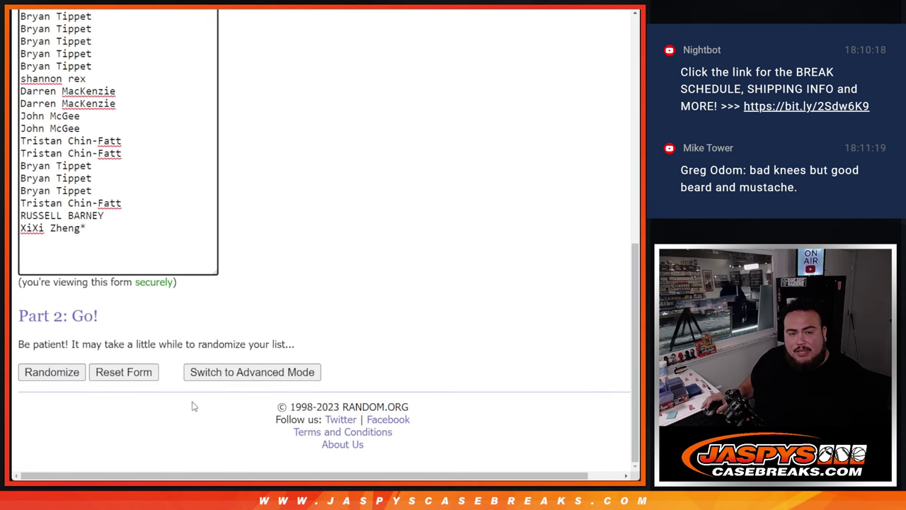
pyautogui.click(31, 373)
pyautogui.scroll(-10, 32, 374)
pyautogui.click(32, 374)
pyautogui.scroll(-10, 32, 374)
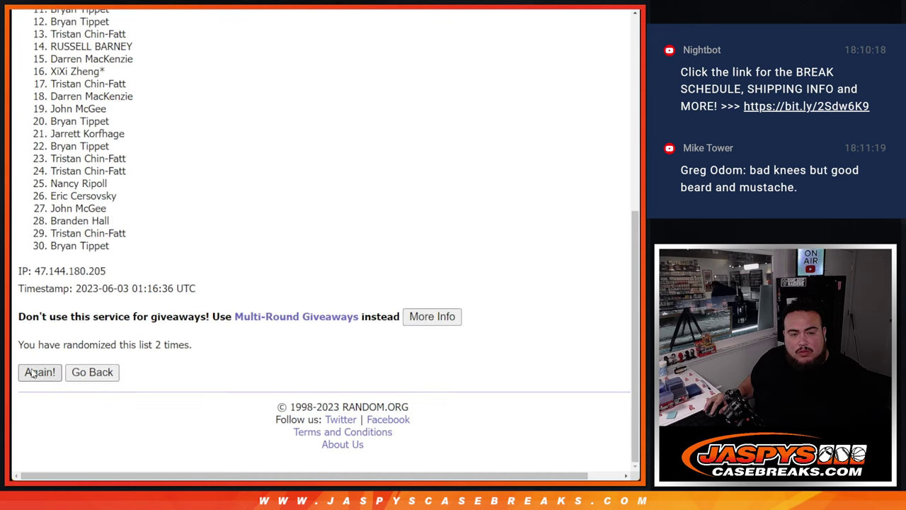
pyautogui.click(32, 374)
pyautogui.click(32, 374)
pyautogui.scroll(-10, 31, 373)
pyautogui.click(32, 373)
pyautogui.scroll(-10, 31, 373)
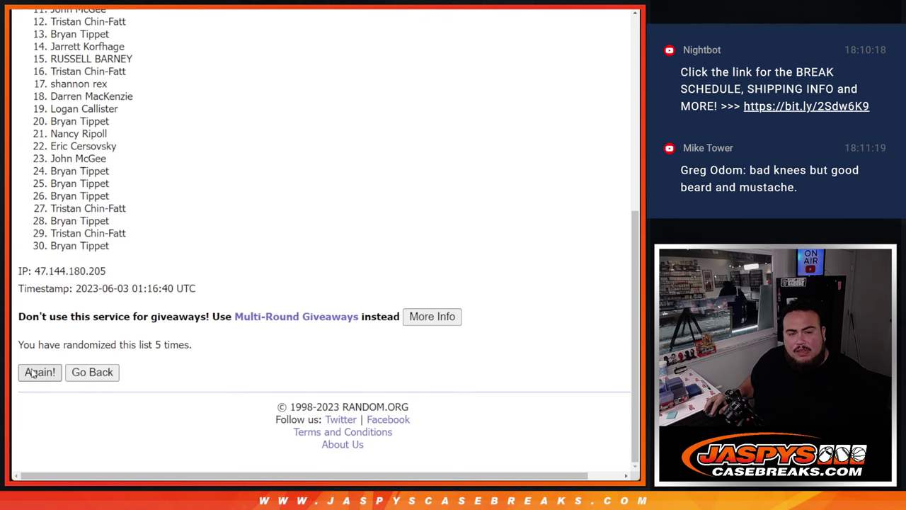
pyautogui.click(32, 374)
# Step: Reshuffle to nine randomizations, mark the count, and select the top three names
pyautogui.click(31, 373)
pyautogui.scroll(-10, 32, 374)
pyautogui.click(32, 373)
pyautogui.scroll(-10, 319, 215)
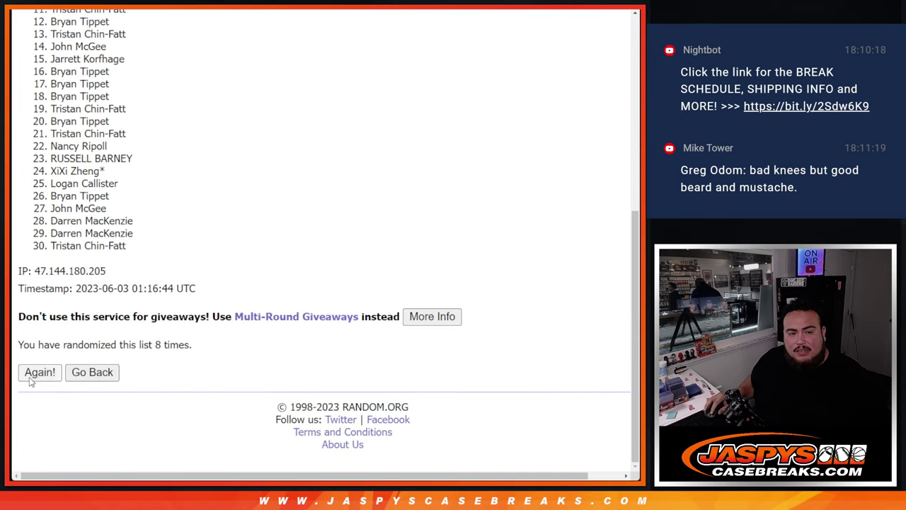
pyautogui.click(36, 371)
pyautogui.moveTo(152, 345); pyautogui.dragTo(224, 342)
pyautogui.click(224, 342)
pyautogui.moveTo(635, 315); pyautogui.dragTo(629, 262)
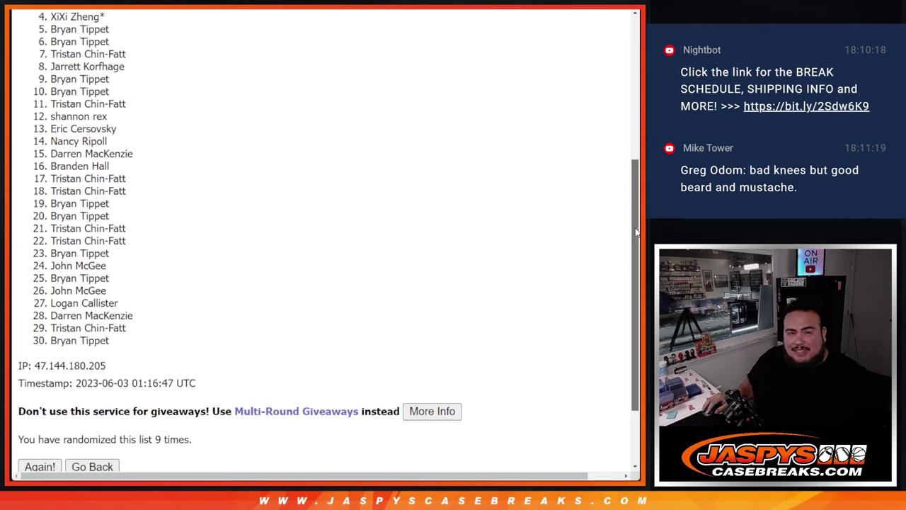
pyautogui.moveTo(636, 232); pyautogui.dragTo(630, 207)
pyautogui.scroll(1, 178, 252)
pyautogui.moveTo(45, 74)
pyautogui.mouseDown()
pyautogui.moveTo(73, 71)
pyautogui.moveTo(129, 104)
pyautogui.mouseUp()
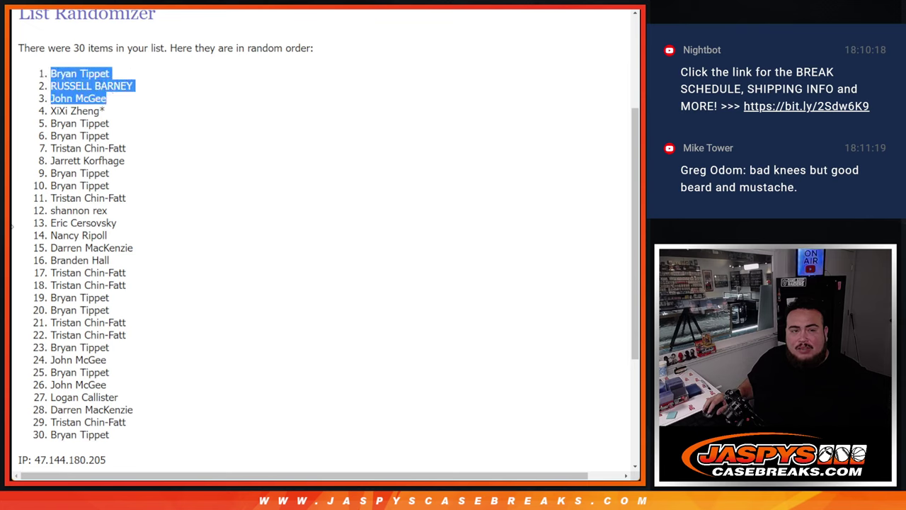
pyautogui.hotkey('alt', 'Tab')
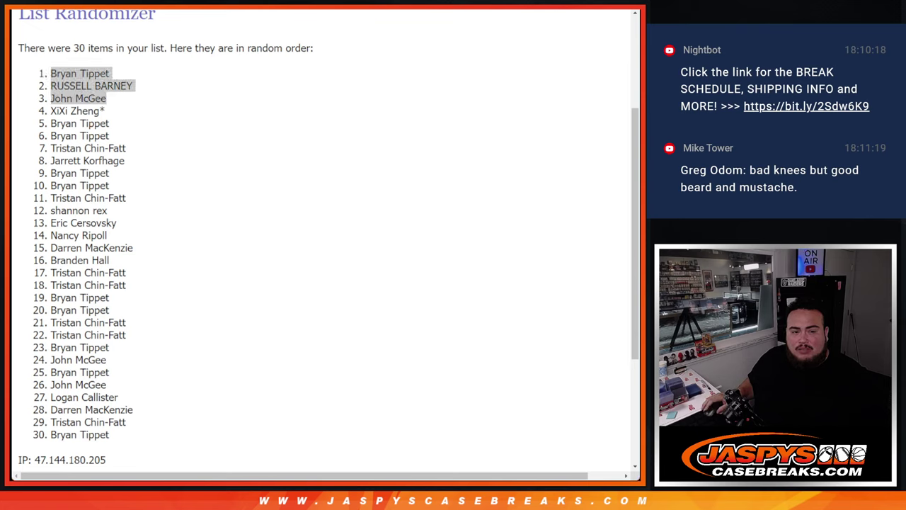